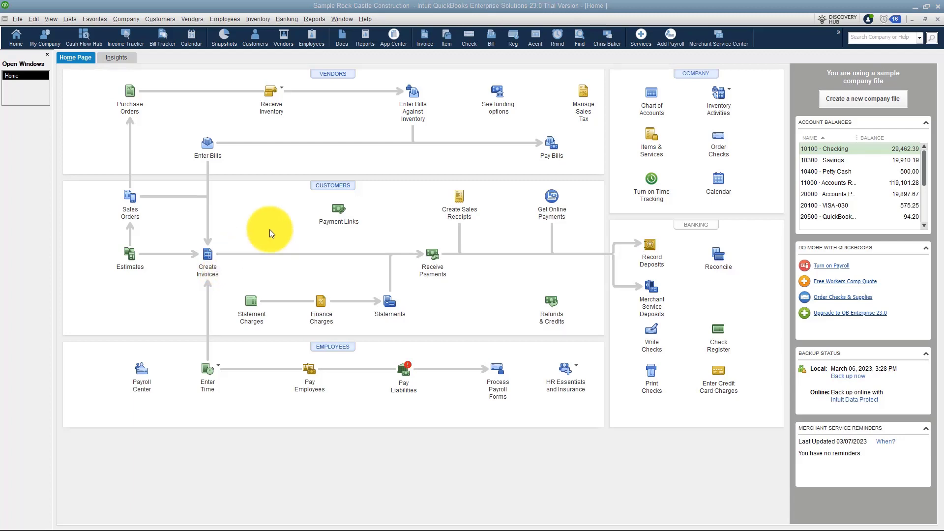
{"action": "left_click", "coordinate": [334, 189]}
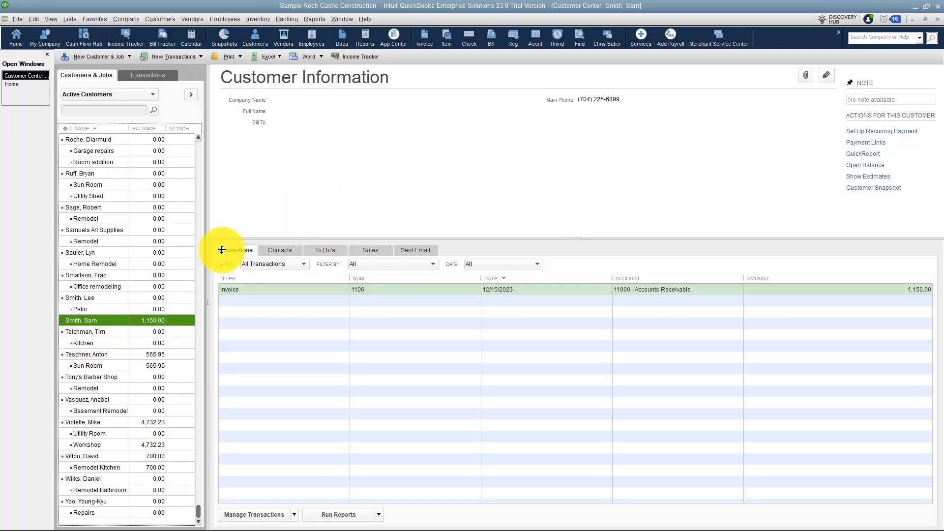
{"action": "scroll", "coordinate": [105, 225], "scroll_direction": "up", "scroll_amount": 7}
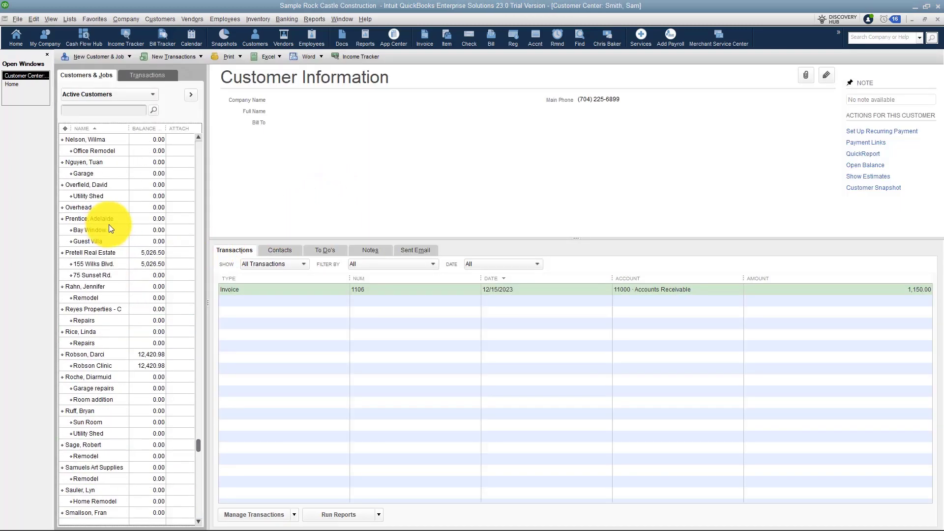
{"action": "left_click_drag", "start_coordinate": [201, 445], "coordinate": [221, 140]}
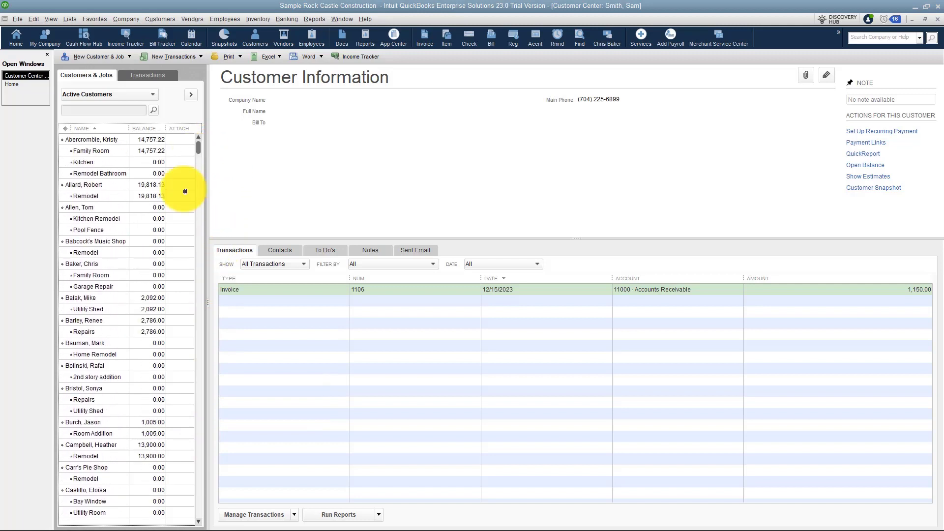
{"action": "left_click", "coordinate": [97, 230]}
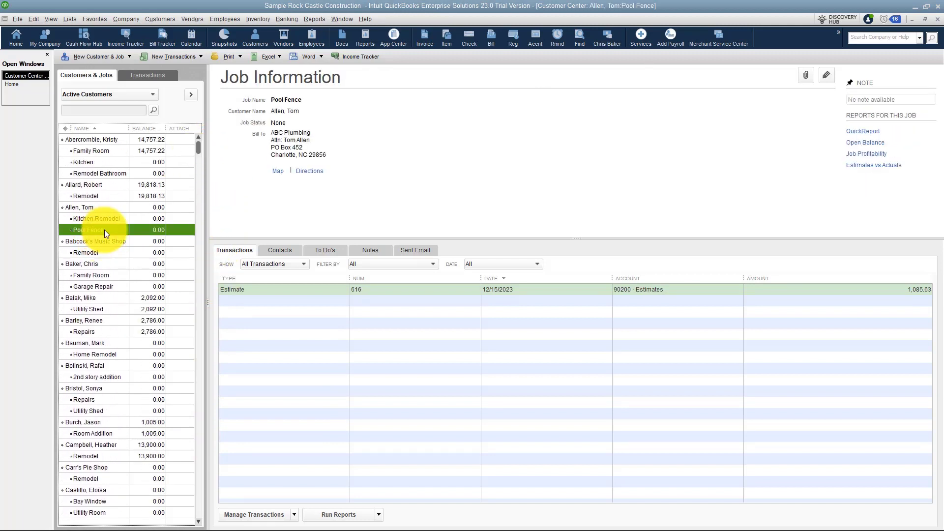
{"action": "double_click", "coordinate": [258, 289]}
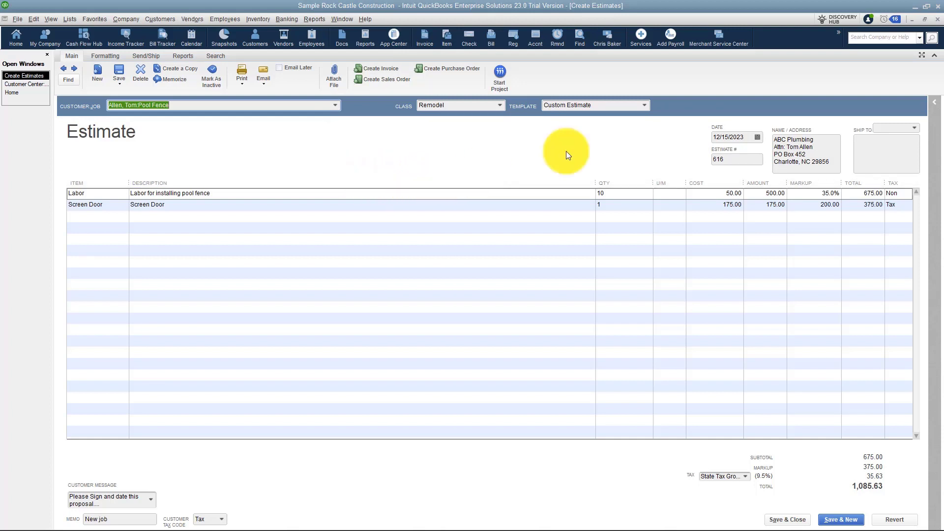
{"action": "left_click", "coordinate": [937, 18]}
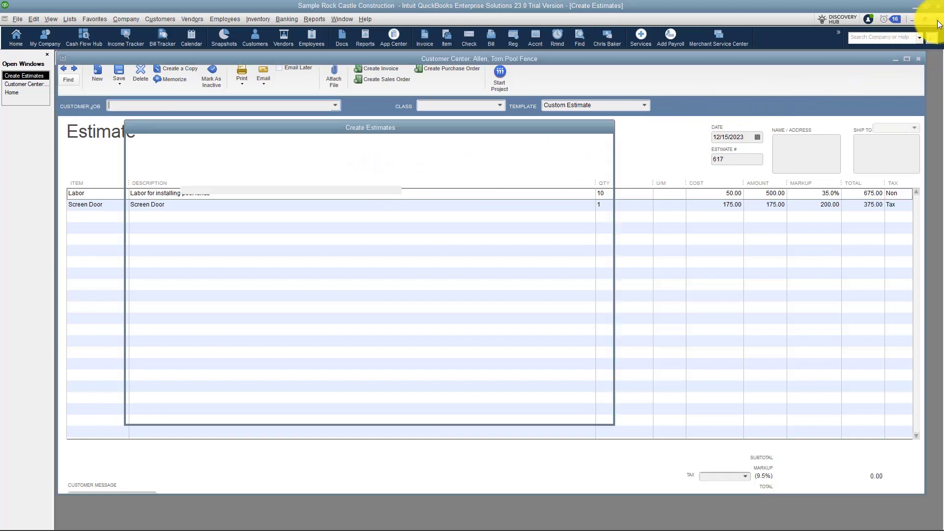
Return to the Home page and start a new invoice, number 1117.
{"action": "left_click", "coordinate": [21, 85]}
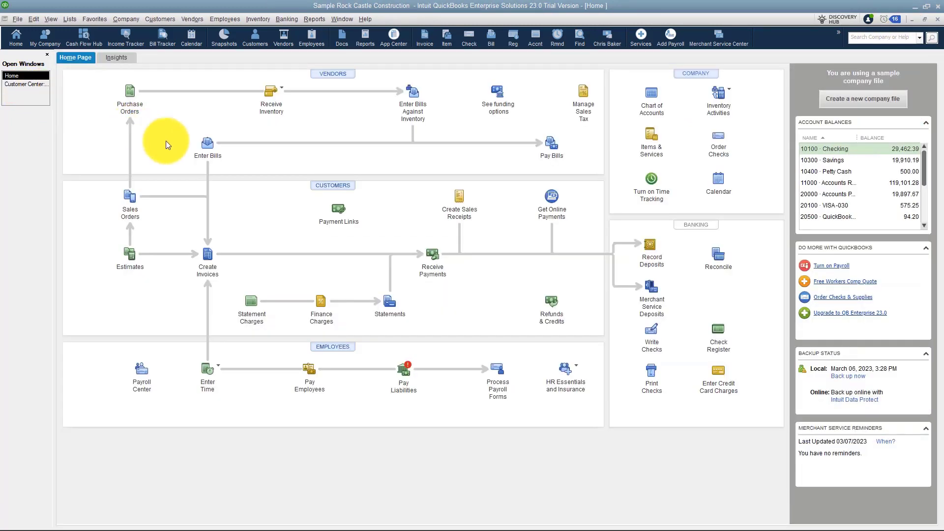
{"action": "left_click", "coordinate": [203, 266]}
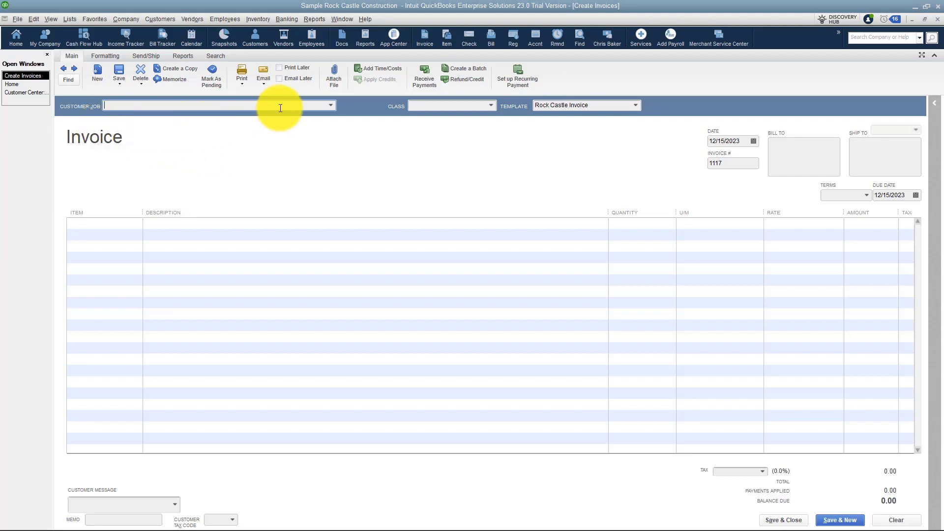
{"action": "left_click", "coordinate": [329, 105]}
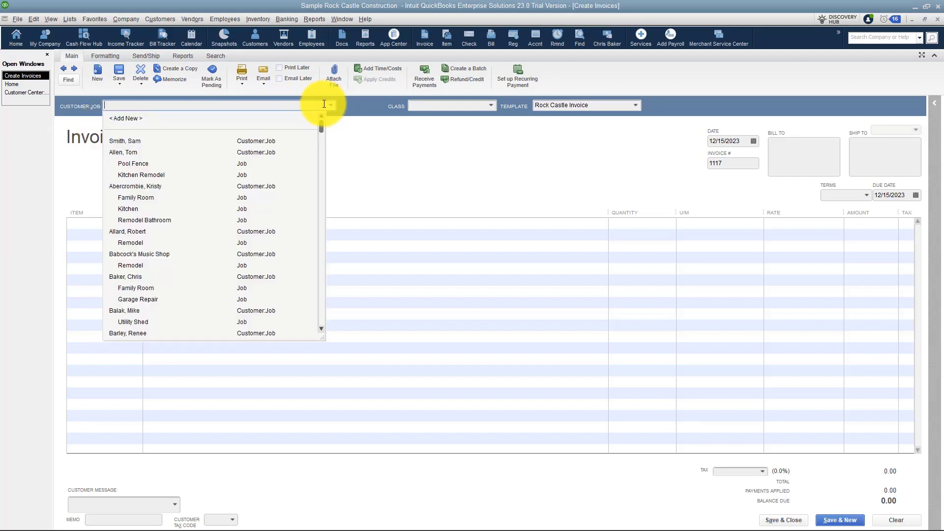
{"action": "left_click", "coordinate": [129, 163]}
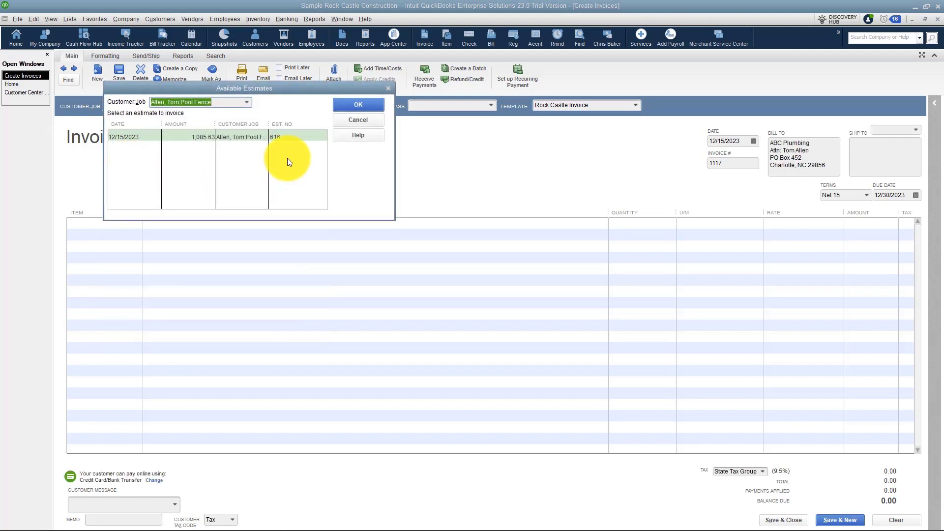
{"action": "left_click_drag", "start_coordinate": [314, 90], "coordinate": [476, 84]}
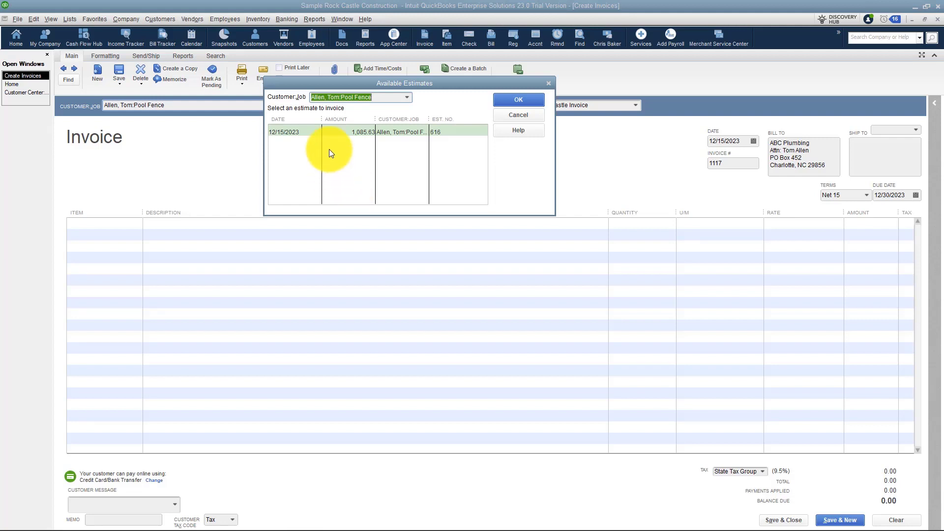
{"action": "left_click", "coordinate": [329, 131]}
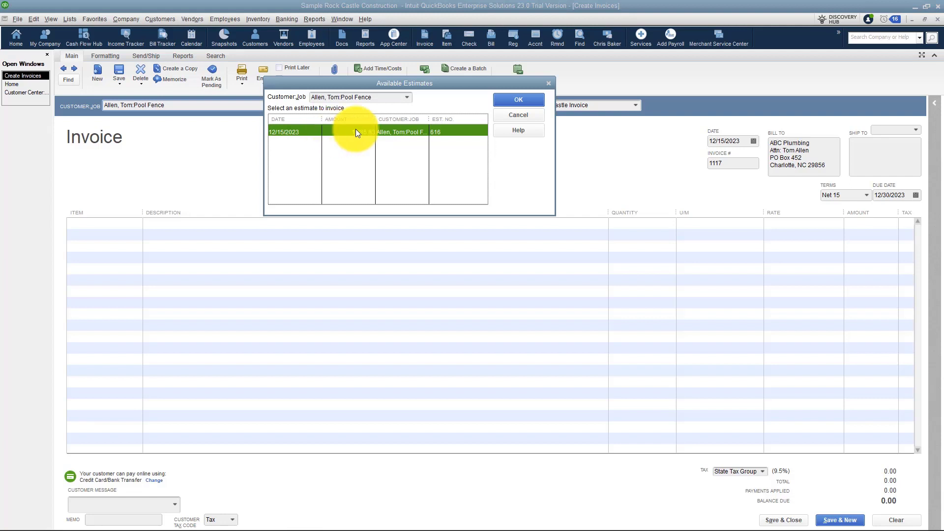
{"action": "left_click", "coordinate": [514, 98]}
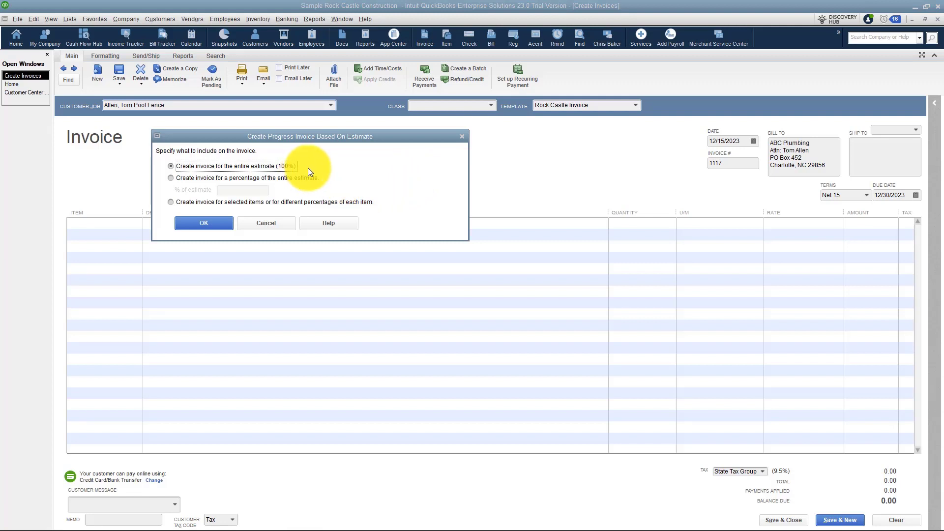
Choose to invoice selected items or different percentages per item, abandoning the 35% estimate option.
{"action": "left_click", "coordinate": [170, 178]}
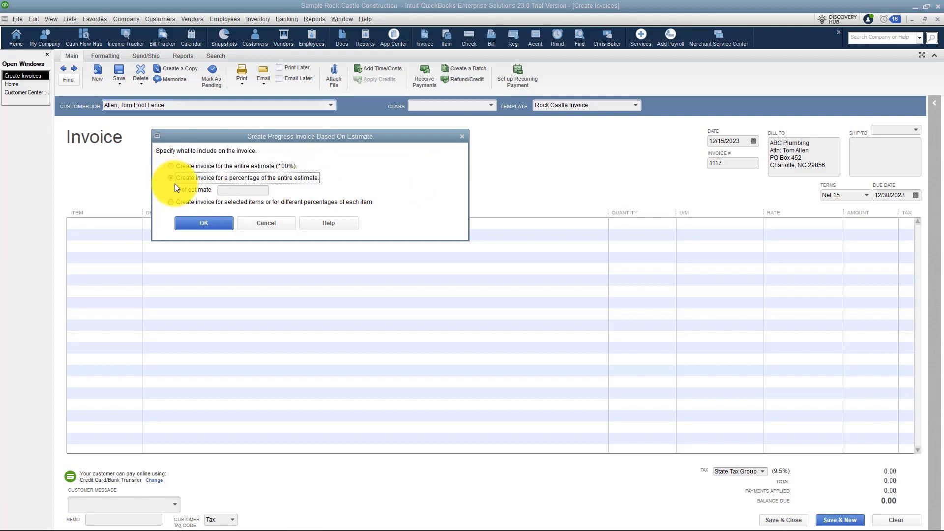
{"action": "left_click", "coordinate": [236, 190]}
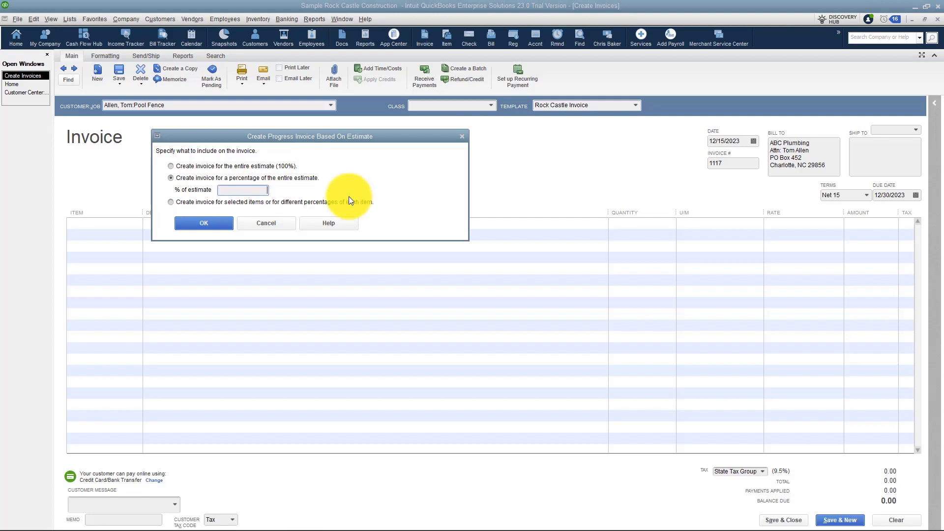
{"action": "type", "text": "35%"}
{"action": "left_click", "coordinate": [171, 202]}
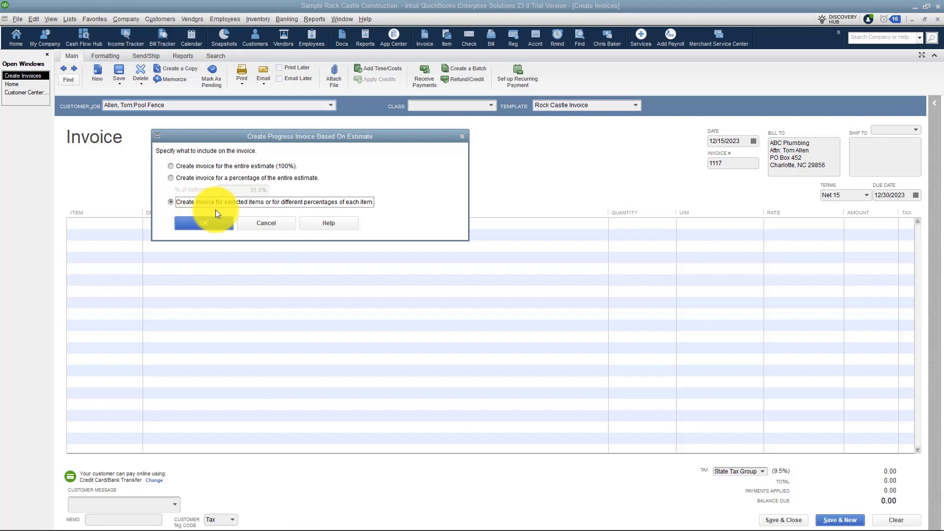
{"action": "left_click", "coordinate": [208, 224]}
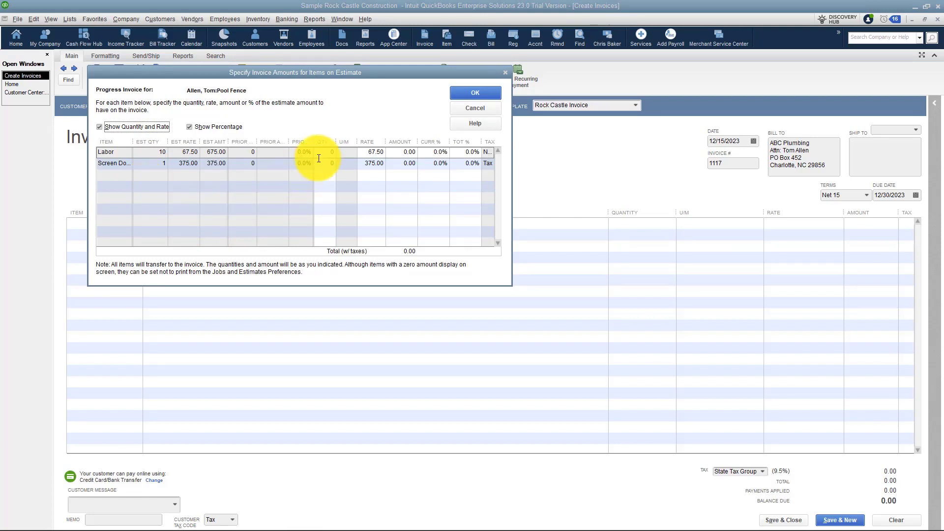
Bill Labor quantity 4 and Screen Door quantity 1 from the estimate.
{"action": "left_click", "coordinate": [333, 152]}
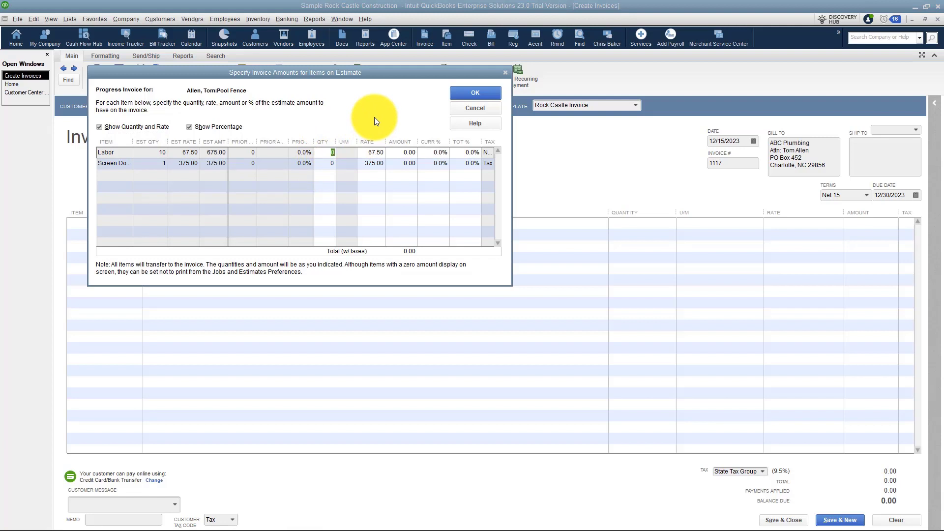
{"action": "type", "text": "4"}
{"action": "left_click", "coordinate": [327, 166]}
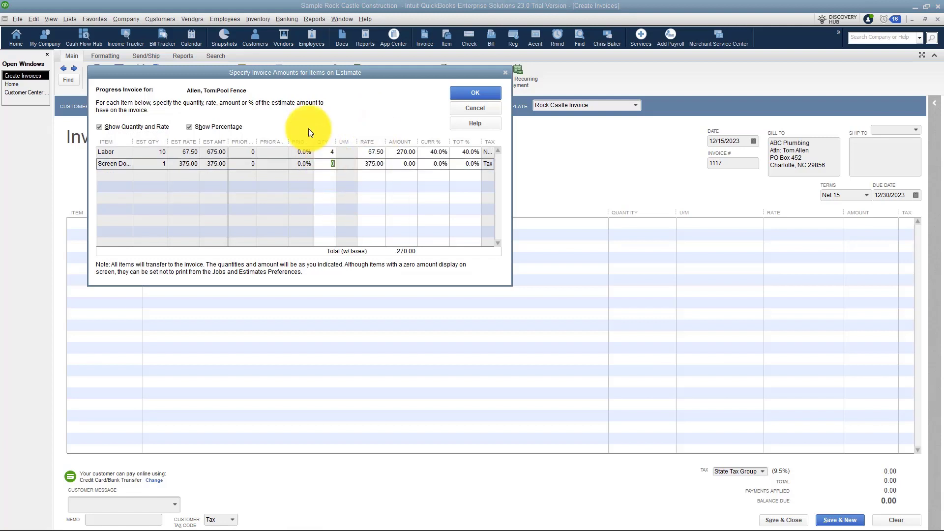
{"action": "type", "text": "1"}
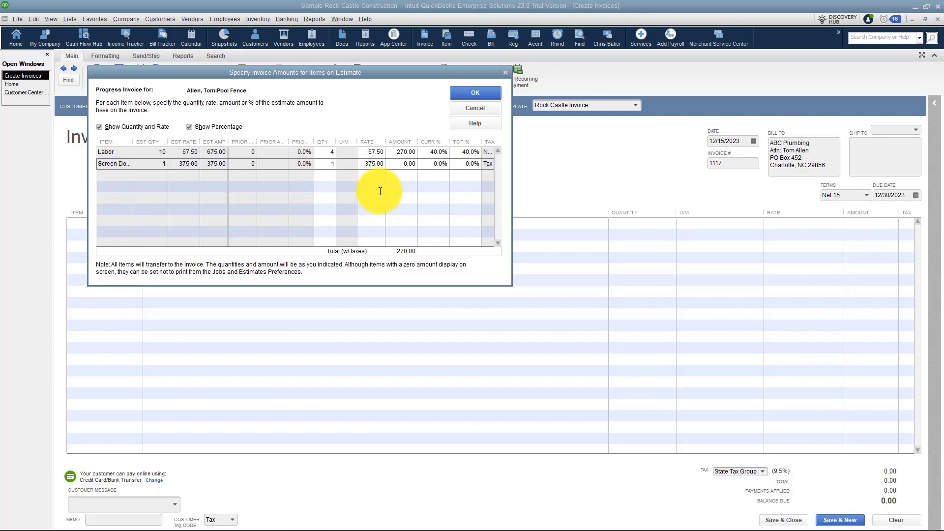
{"action": "left_click", "coordinate": [470, 93]}
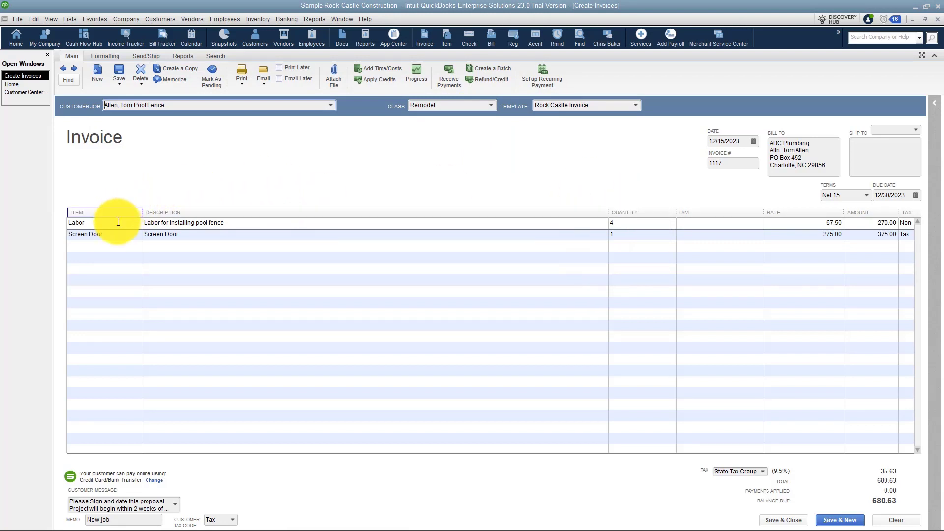
Add a Delivery Charges line with quantity 1 at a rate of 25.00.
{"action": "left_click", "coordinate": [126, 246]}
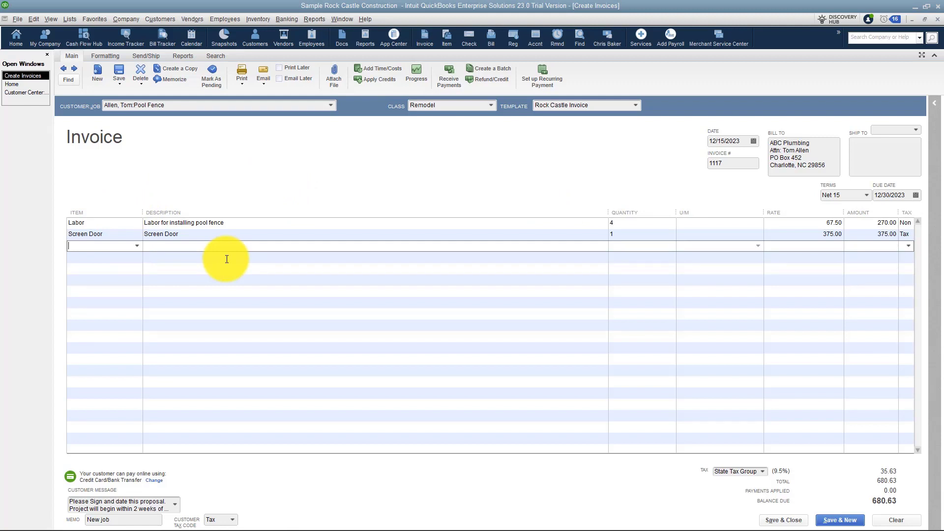
{"action": "type", "text": "De"}
{"action": "key", "text": "BackSpace"}
{"action": "key", "text": "BackSpace"}
{"action": "key", "text": "BackSpace"}
{"action": "type", "text": "De"}
{"action": "key", "text": "Tab"}
{"action": "key", "text": "Tab"}
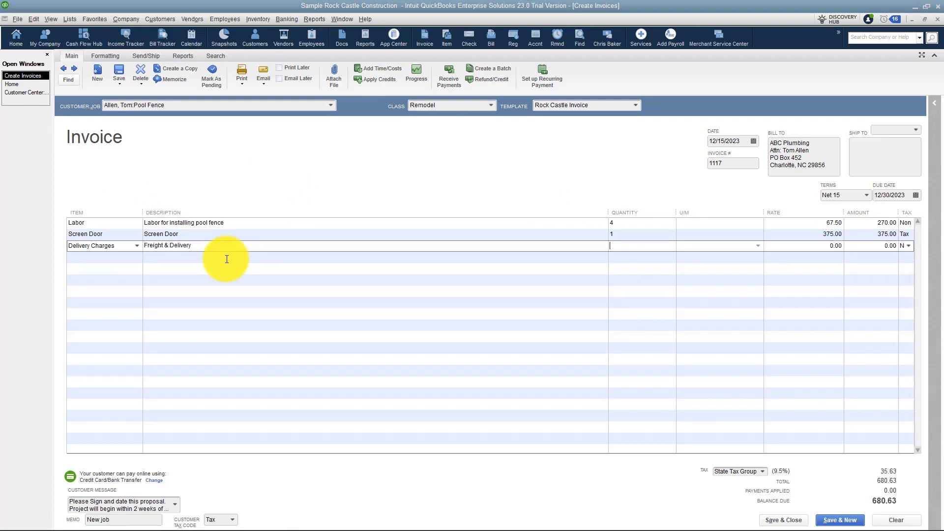
{"action": "type", "text": "1"}
{"action": "key", "text": "Tab"}
{"action": "type", "text": "25"}
{"action": "key", "text": "Tab"}
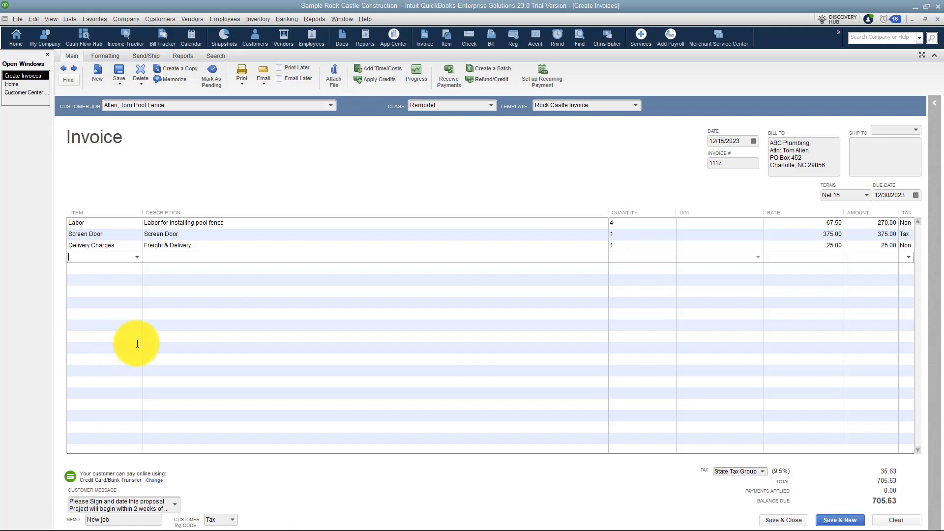
{"action": "left_click", "coordinate": [158, 278]}
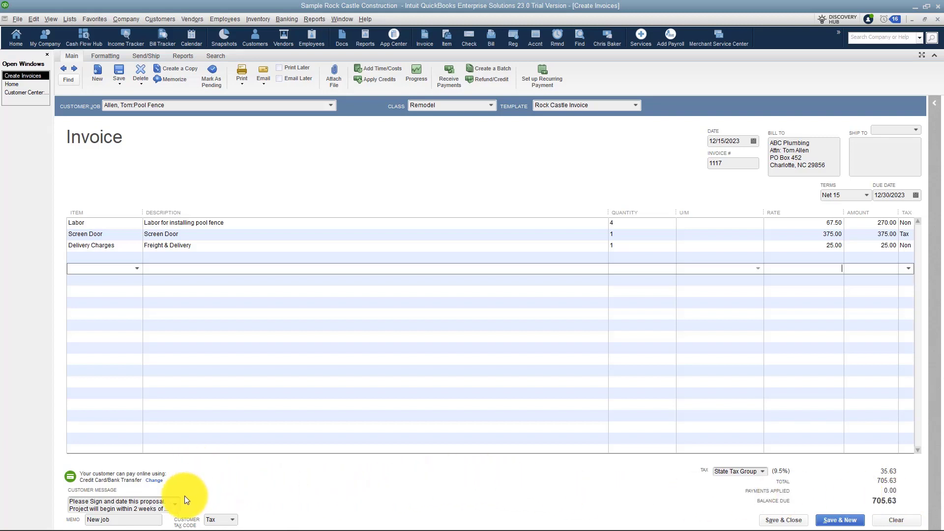
{"action": "left_click", "coordinate": [175, 504]}
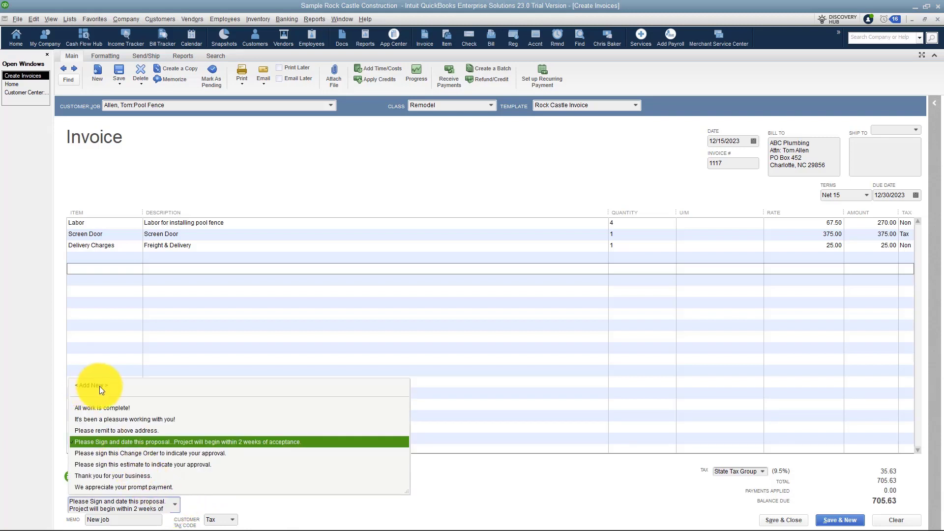
{"action": "left_click", "coordinate": [205, 503]}
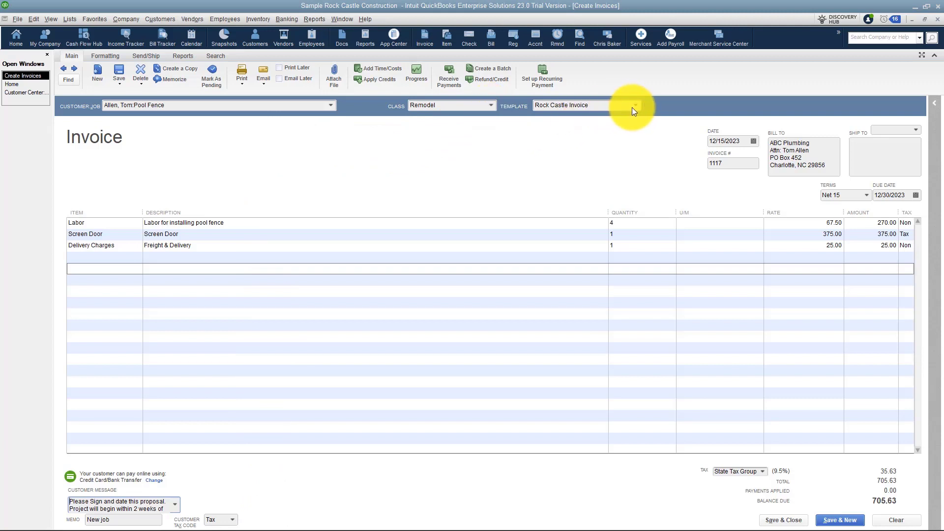
Change the invoice date to 12/27/2023 using the calendar.
{"action": "left_click", "coordinate": [752, 141]}
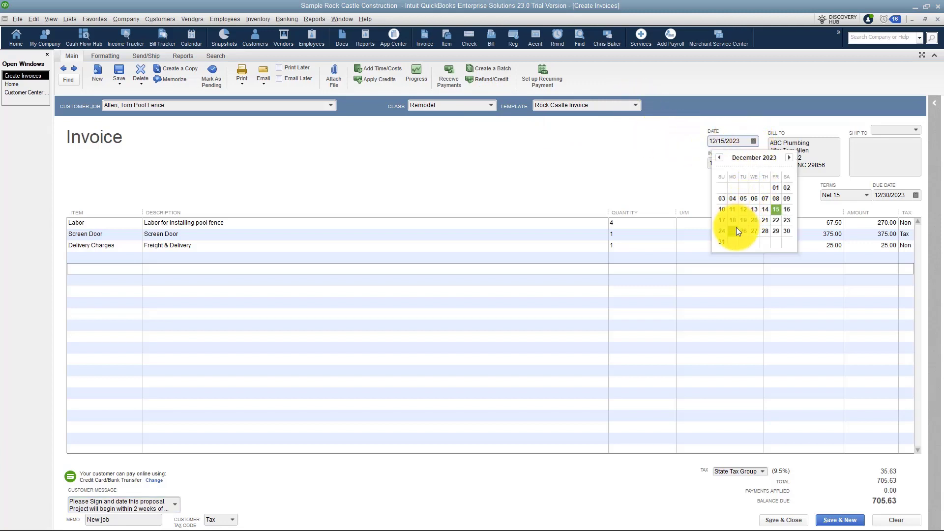
{"action": "left_click", "coordinate": [754, 231]}
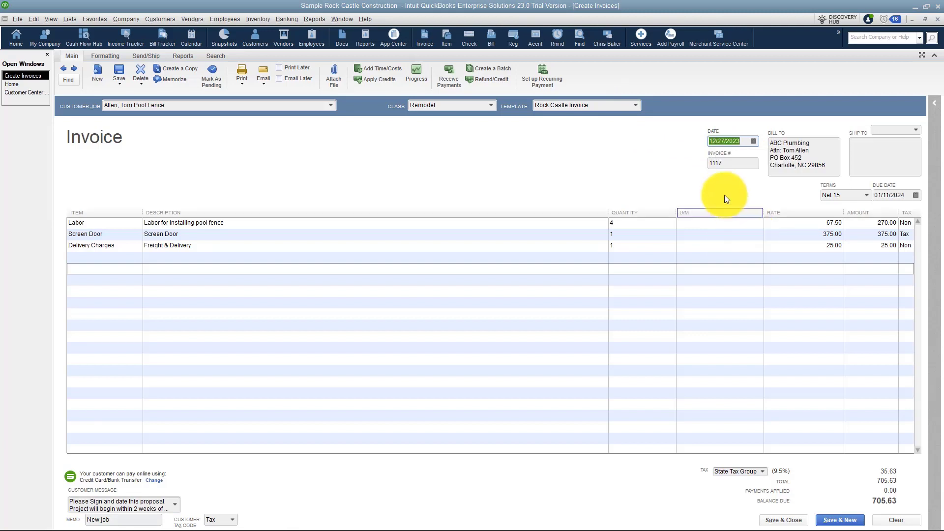
{"action": "left_click", "coordinate": [734, 164]}
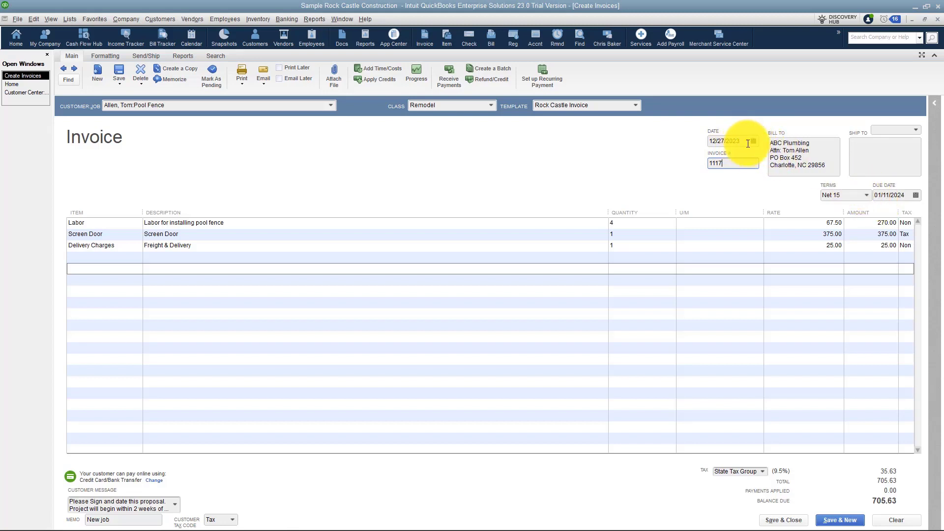
Switch the invoice terms from Net 15 to Net 30.
{"action": "left_click", "coordinate": [866, 196]}
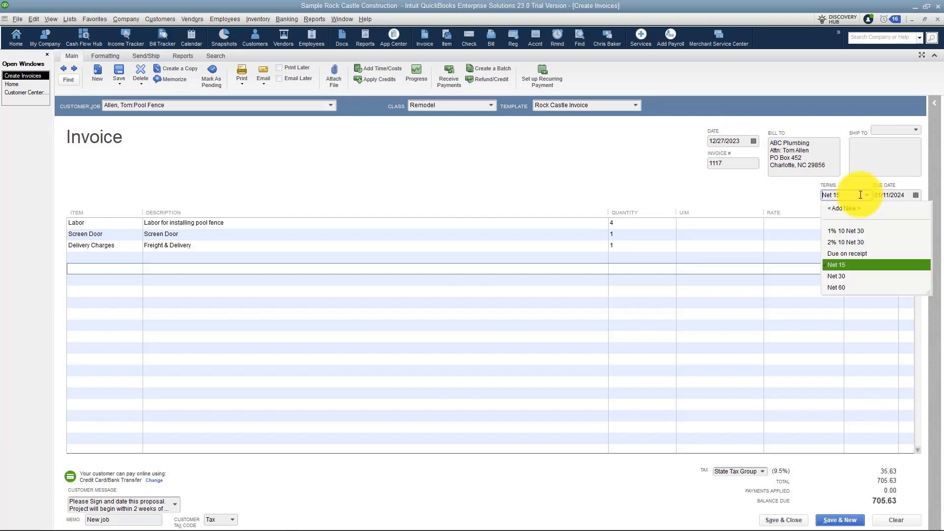
{"action": "left_click", "coordinate": [837, 277]}
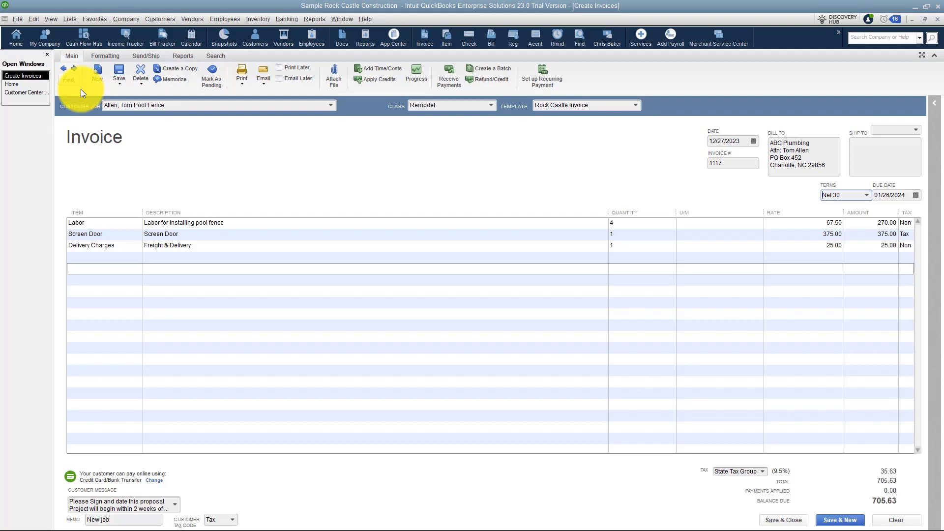
{"action": "left_click", "coordinate": [69, 79]}
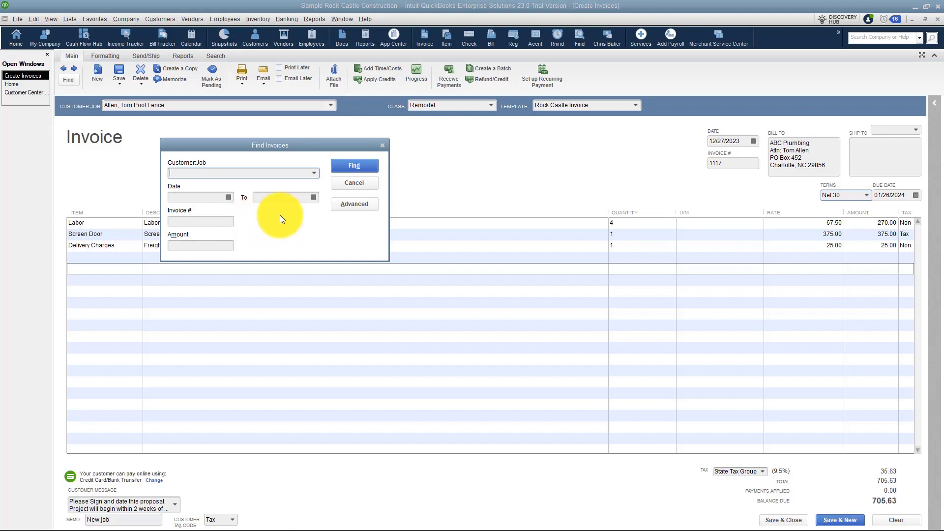
{"action": "left_click", "coordinate": [340, 184]}
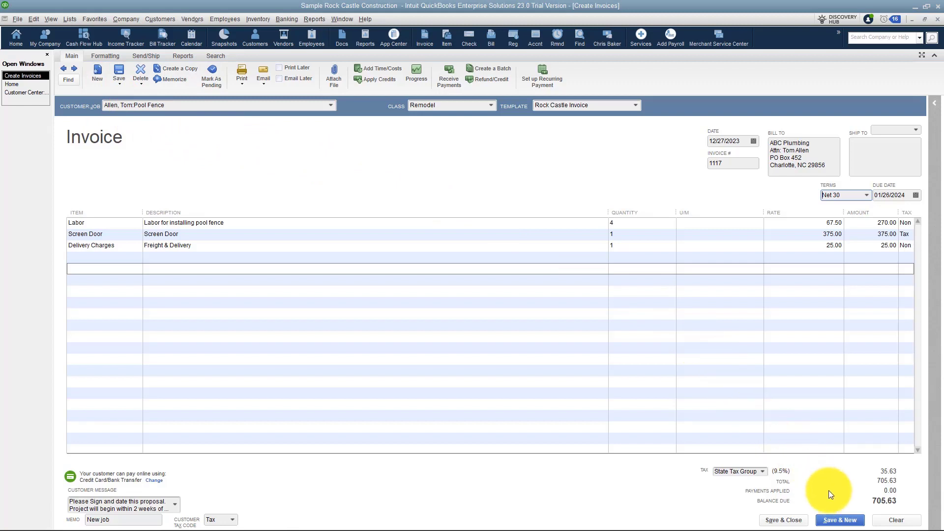
{"action": "left_click", "coordinate": [122, 81]}
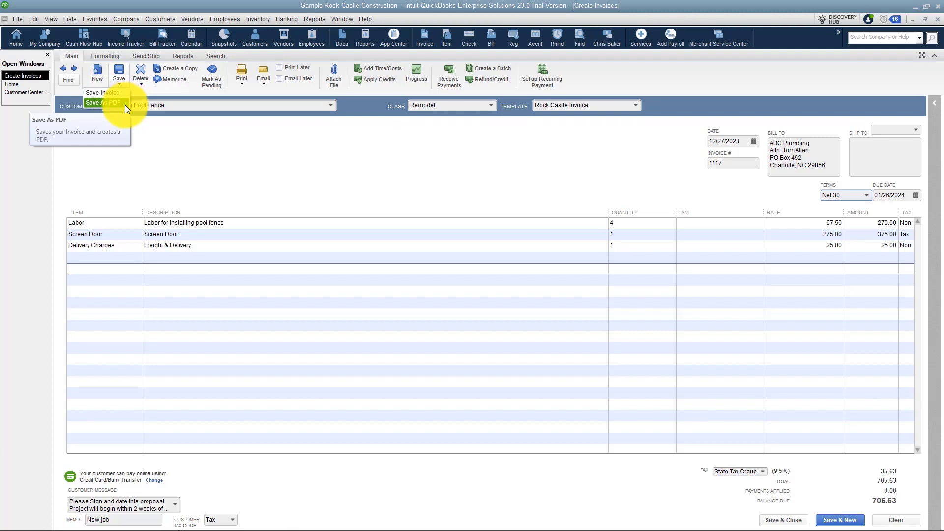
{"action": "left_click", "coordinate": [159, 151]}
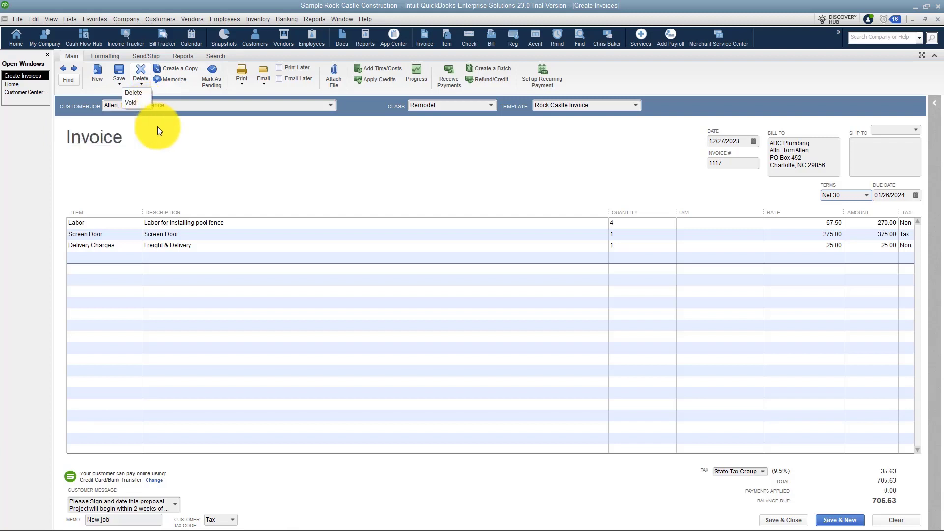
{"action": "left_click", "coordinate": [168, 139]}
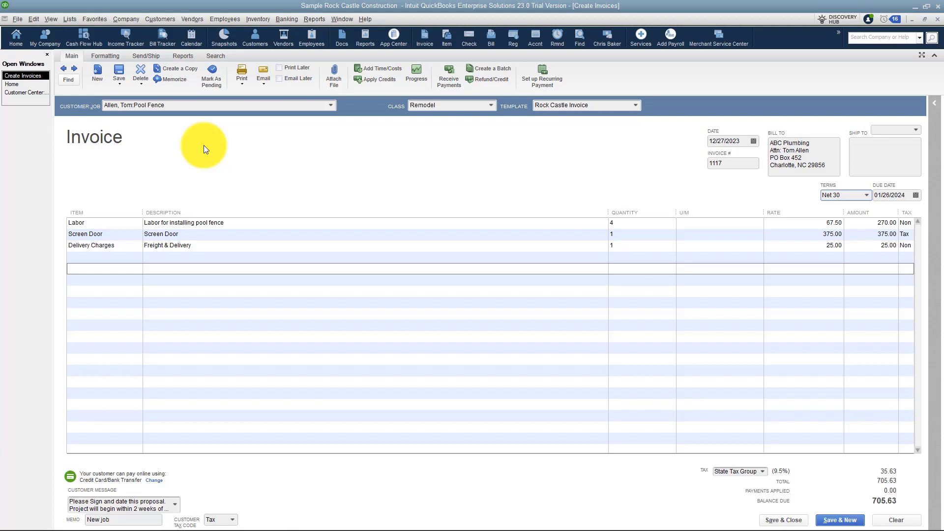
{"action": "left_click", "coordinate": [218, 82]}
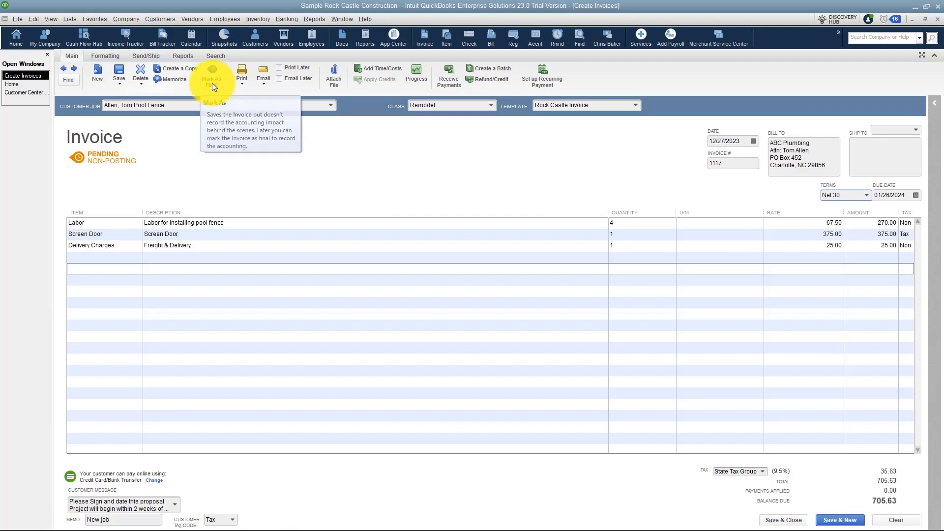
{"action": "left_click", "coordinate": [212, 83]}
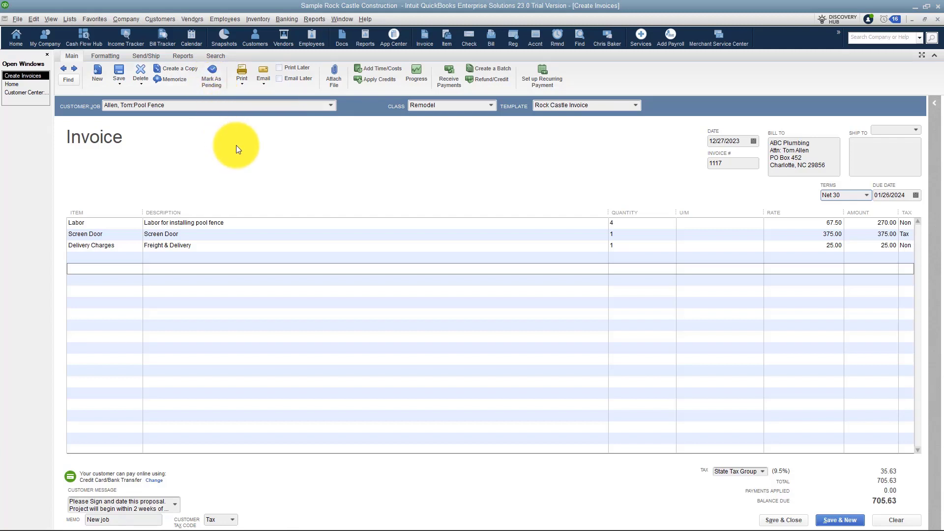
{"action": "left_click", "coordinate": [243, 85]}
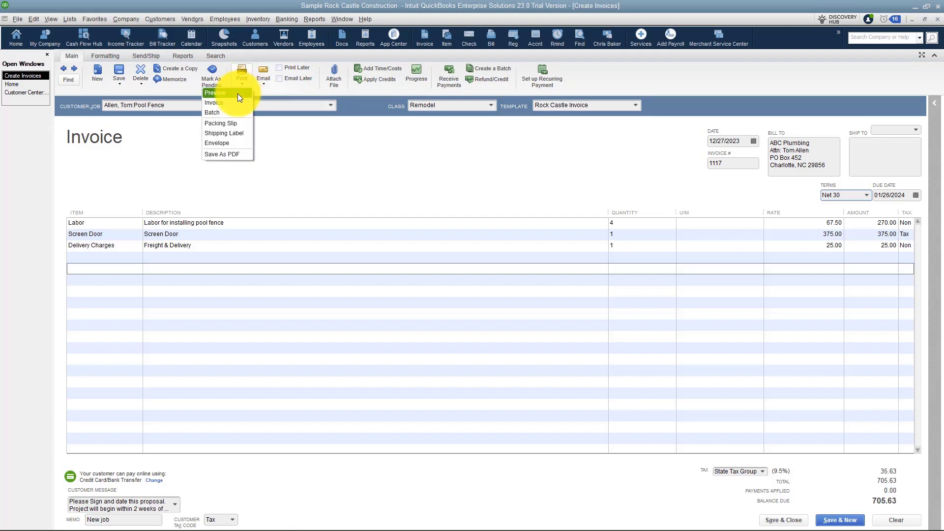
Print-preview invoice 1117, zoom in to inspect the page, then close the preview.
{"action": "left_click", "coordinate": [237, 93]}
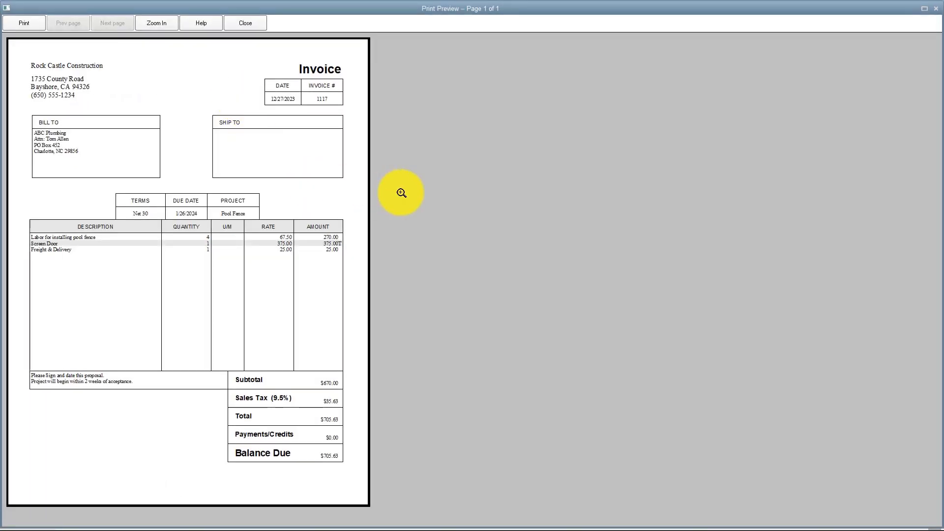
{"action": "left_click", "coordinate": [359, 160]}
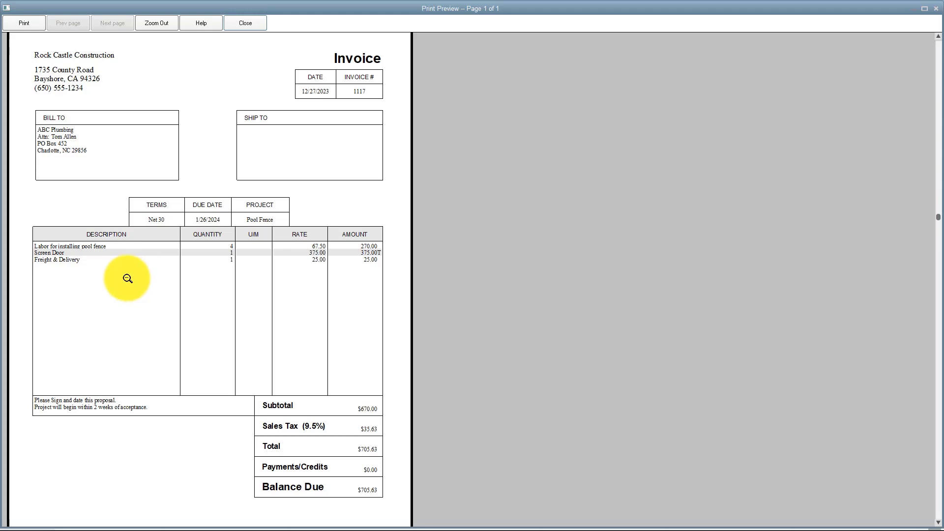
{"action": "left_click", "coordinate": [243, 26]}
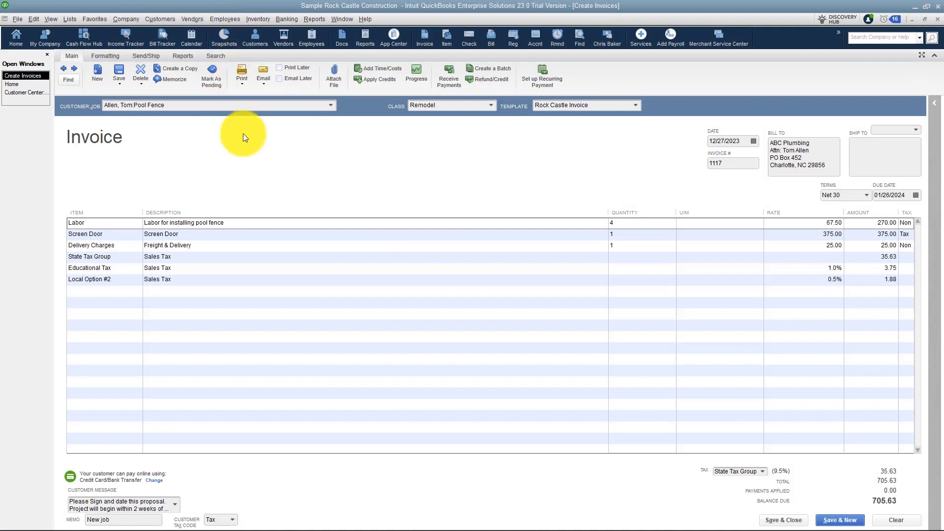
{"action": "left_click", "coordinate": [243, 83]}
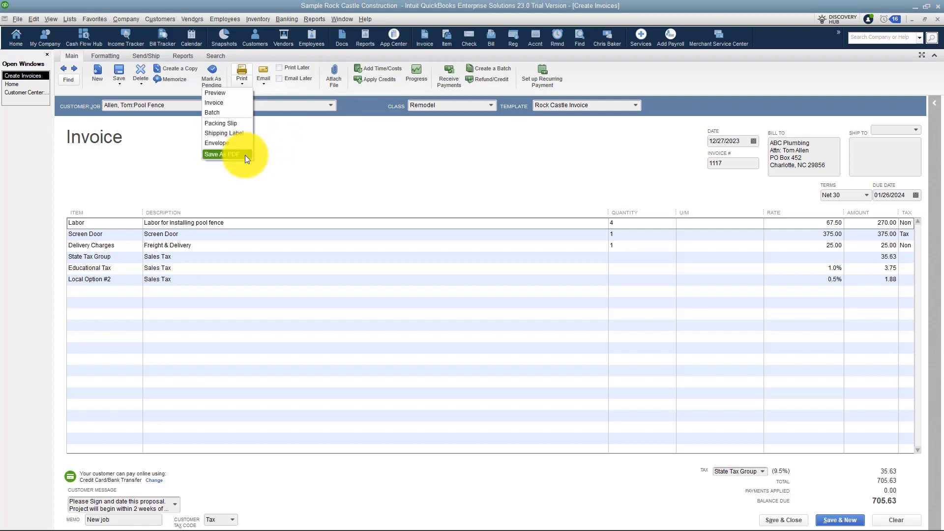
{"action": "left_click", "coordinate": [272, 154]}
{"action": "left_click", "coordinate": [264, 84]}
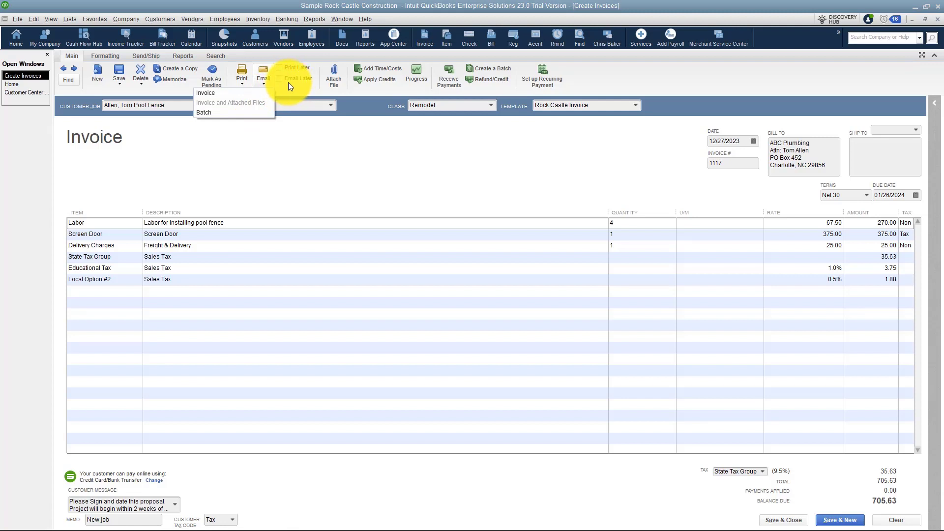
Dismiss the e-mail options prompt.
{"action": "left_click", "coordinate": [273, 148]}
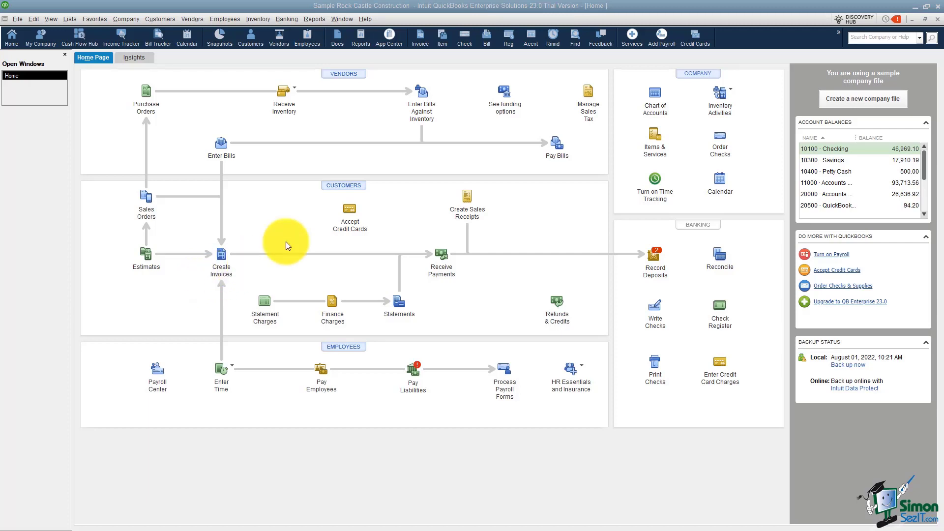
{"action": "left_click", "coordinate": [334, 187]}
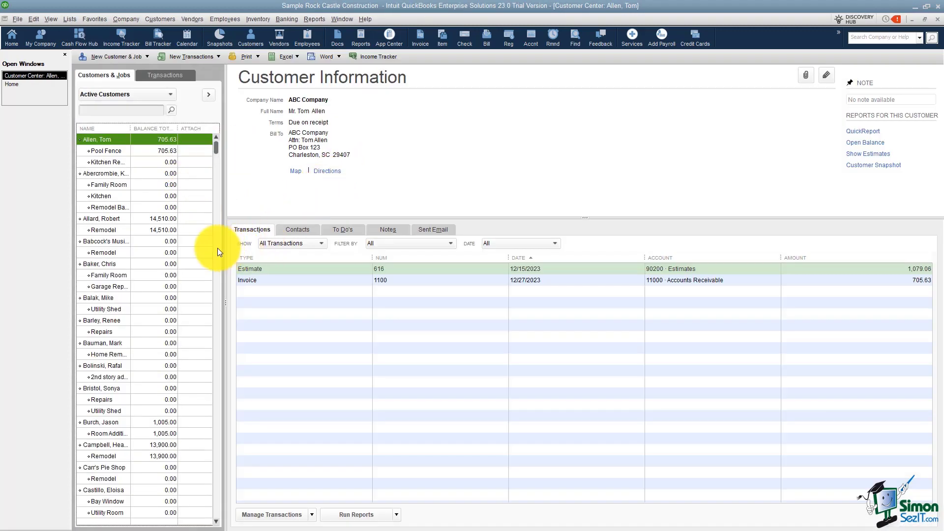
{"action": "left_click", "coordinate": [119, 150]}
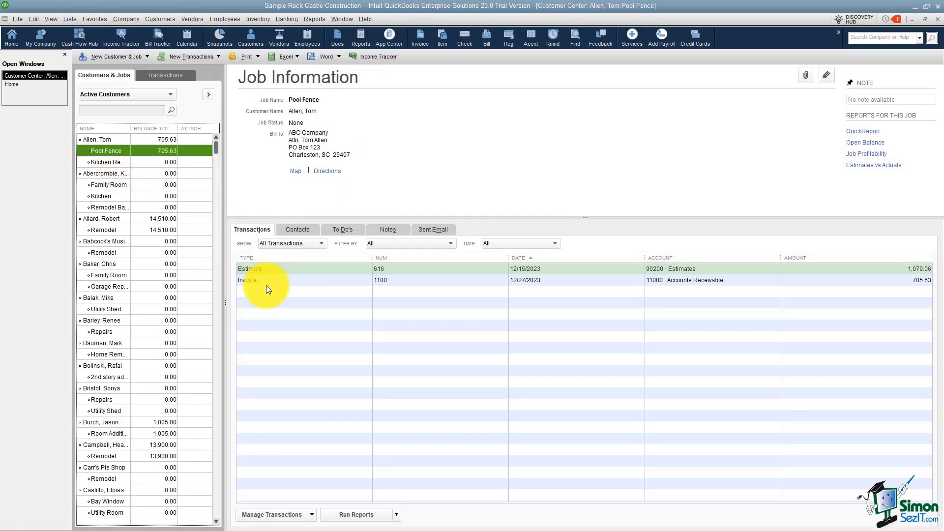
{"action": "left_click", "coordinate": [286, 268]}
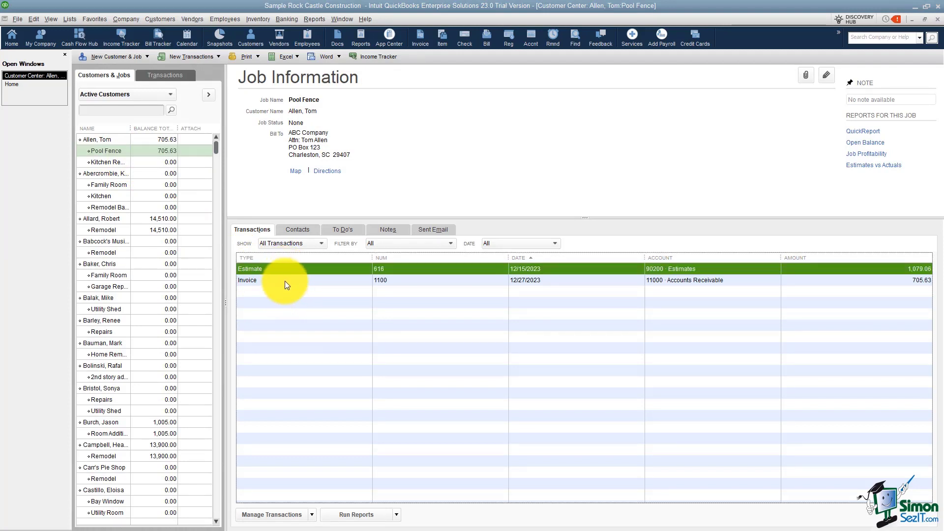
{"action": "left_click", "coordinate": [285, 280]}
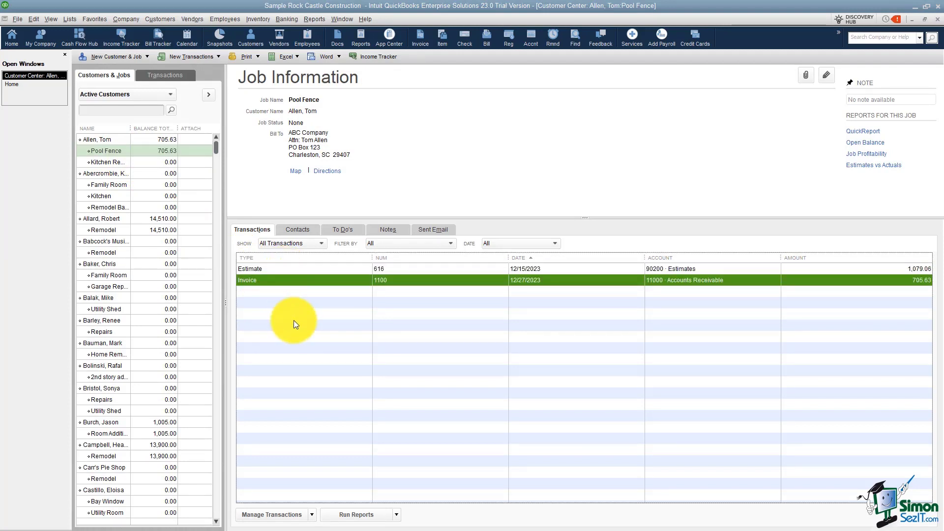
{"action": "double_click", "coordinate": [296, 281]}
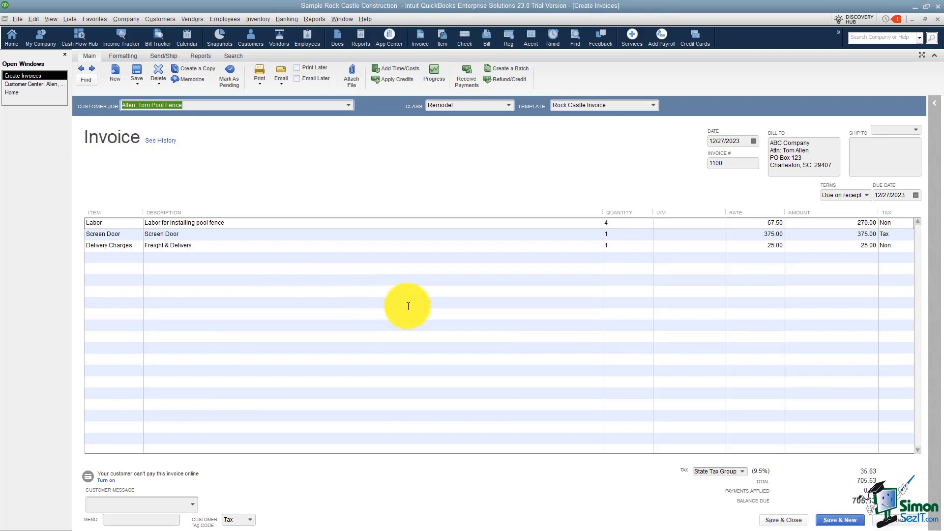
{"action": "left_click", "coordinate": [783, 520]}
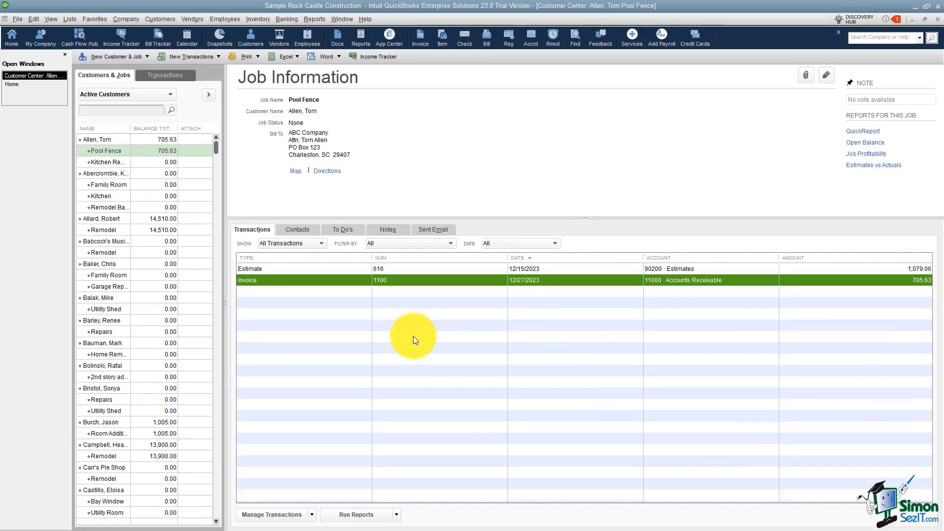
{"action": "left_click", "coordinate": [14, 85]}
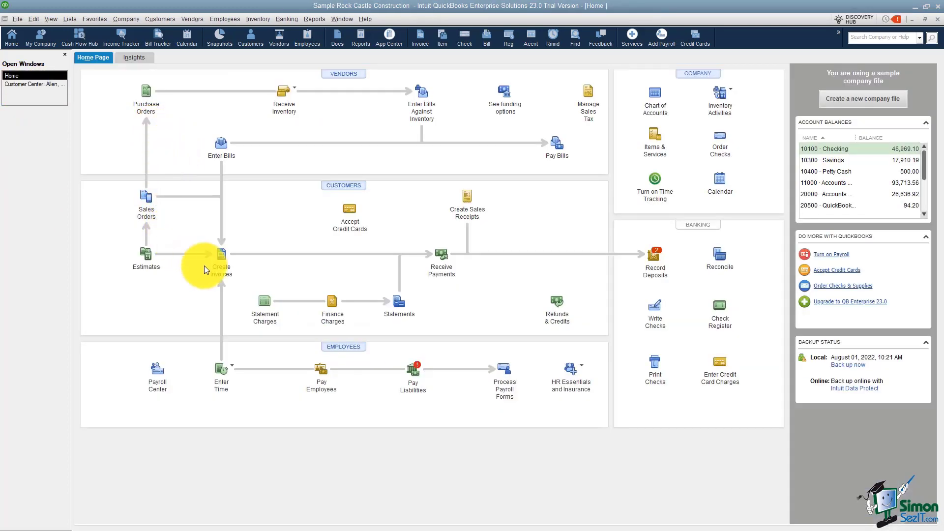
{"action": "left_click", "coordinate": [217, 266]}
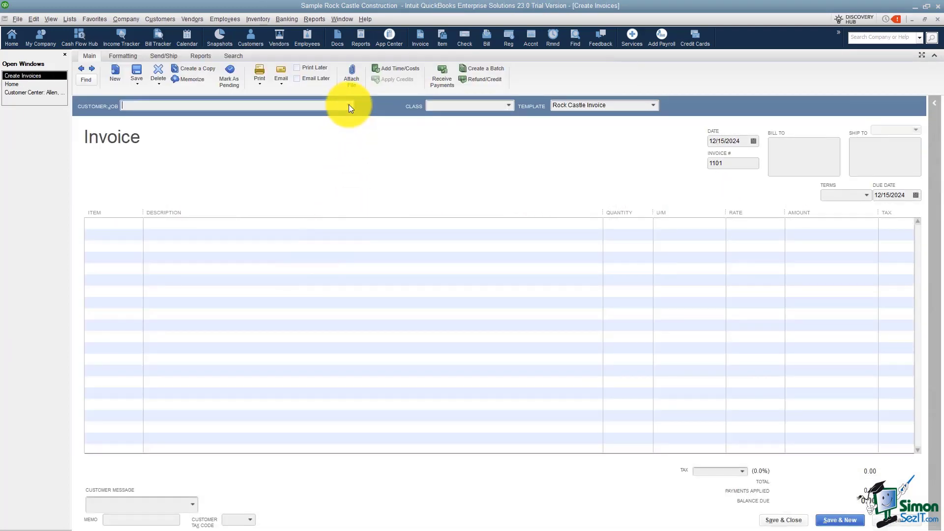
{"action": "left_click", "coordinate": [349, 106]}
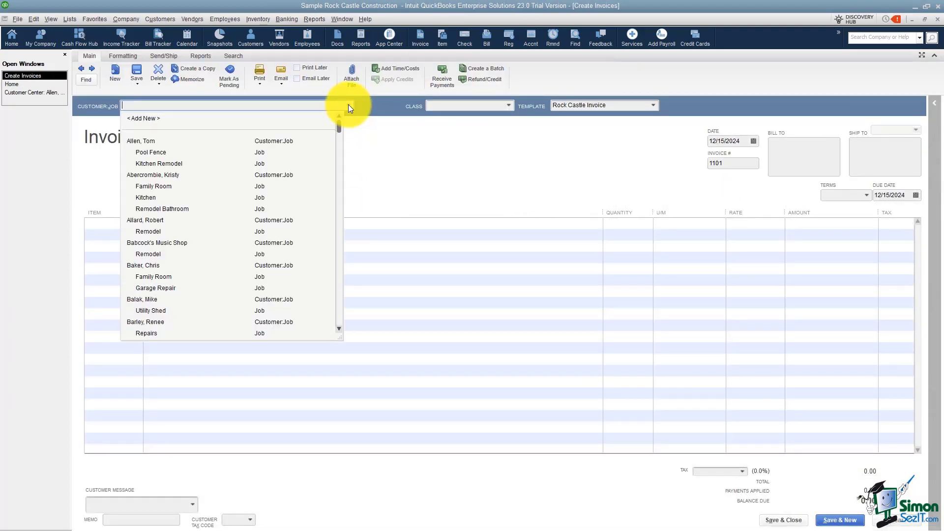
{"action": "left_click", "coordinate": [144, 151]}
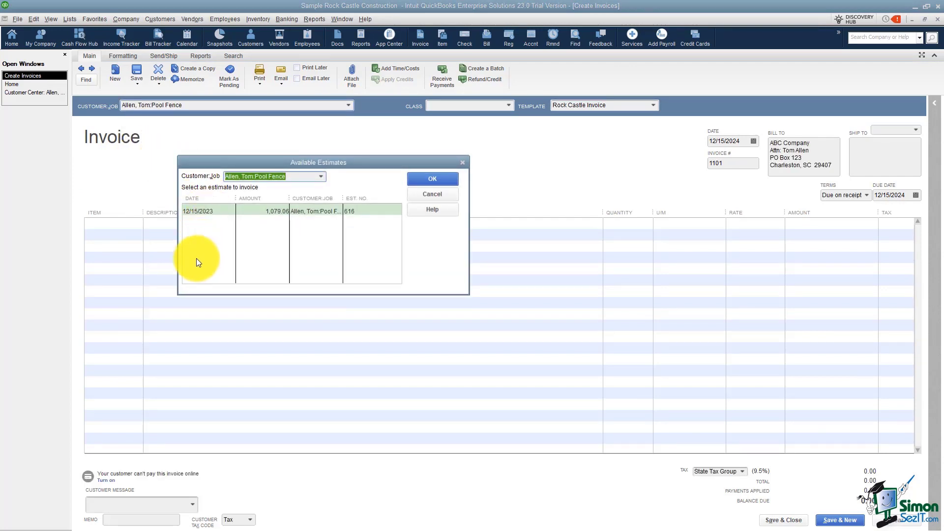
{"action": "left_click", "coordinate": [260, 211]}
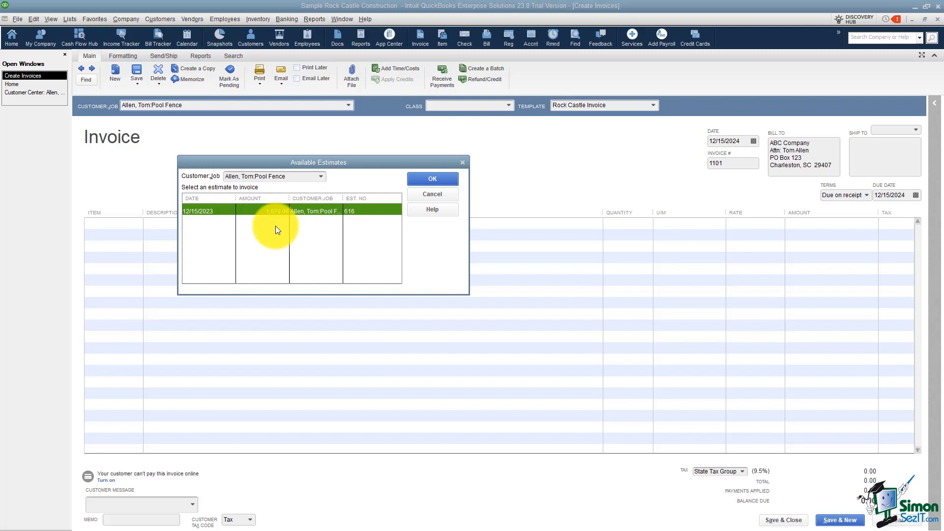
{"action": "left_click", "coordinate": [425, 178]}
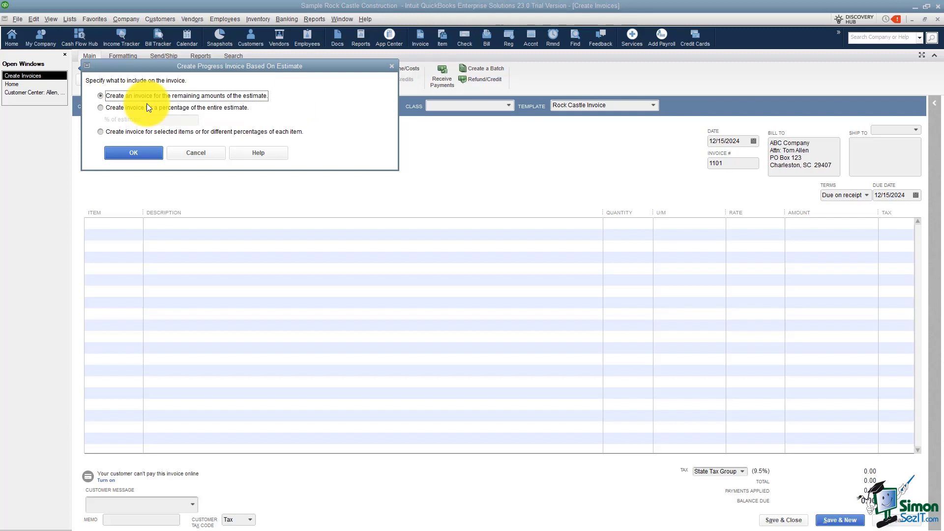
Bill the estimate's remaining amounts (6 Labor at 67.50, 405.00) and date invoice 1101 January 1.
{"action": "left_click", "coordinate": [141, 155]}
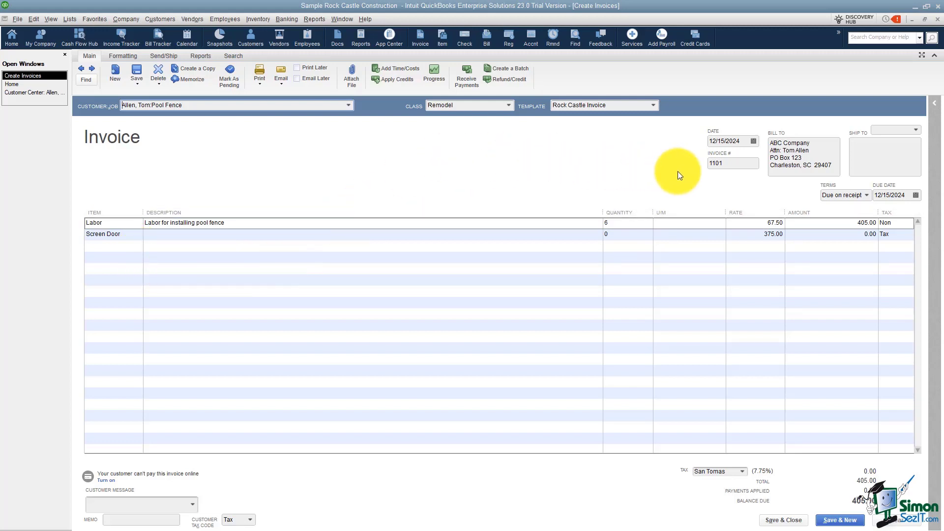
{"action": "left_click", "coordinate": [753, 142]}
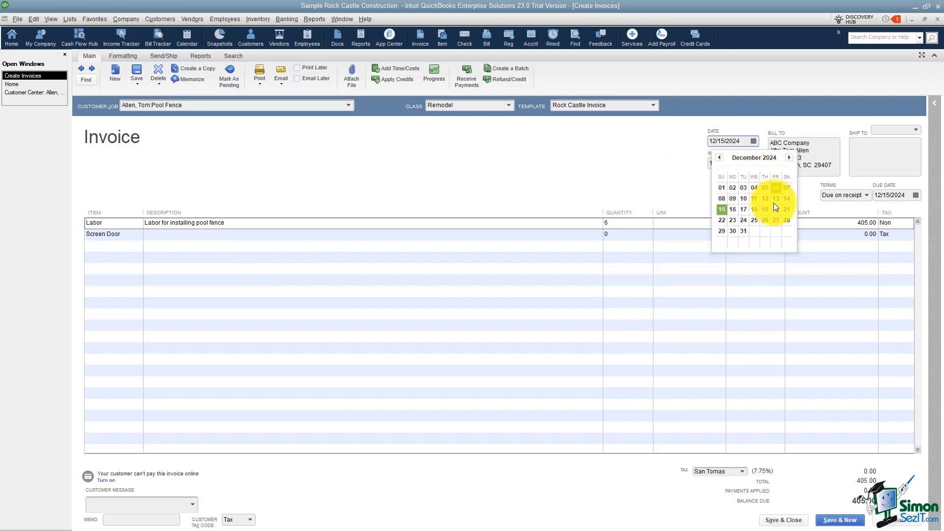
{"action": "left_click", "coordinate": [789, 157]}
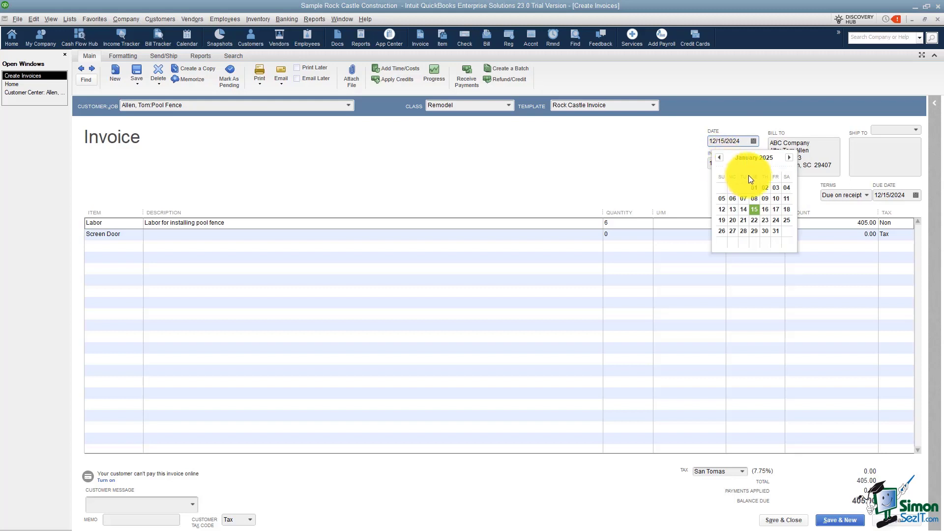
{"action": "left_click", "coordinate": [754, 187]}
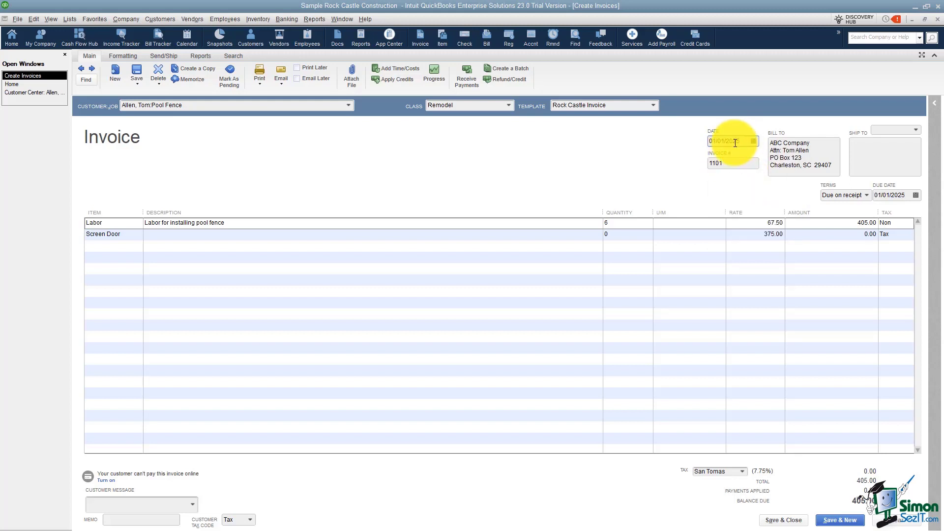
{"action": "left_click", "coordinate": [733, 162]}
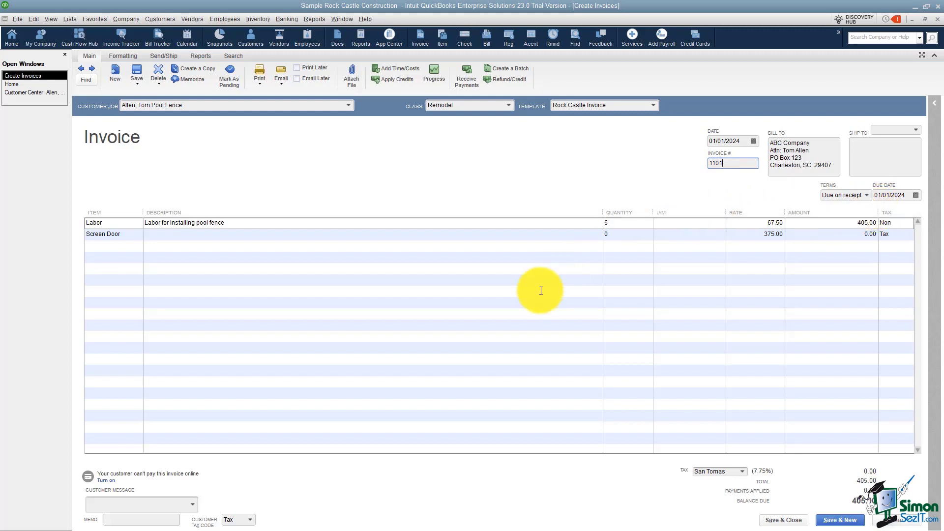
Set invoice 1101's customer message to 'Please Sign and date this proposal...'.
{"action": "left_click", "coordinate": [193, 505]}
{"action": "left_click", "coordinate": [209, 441]}
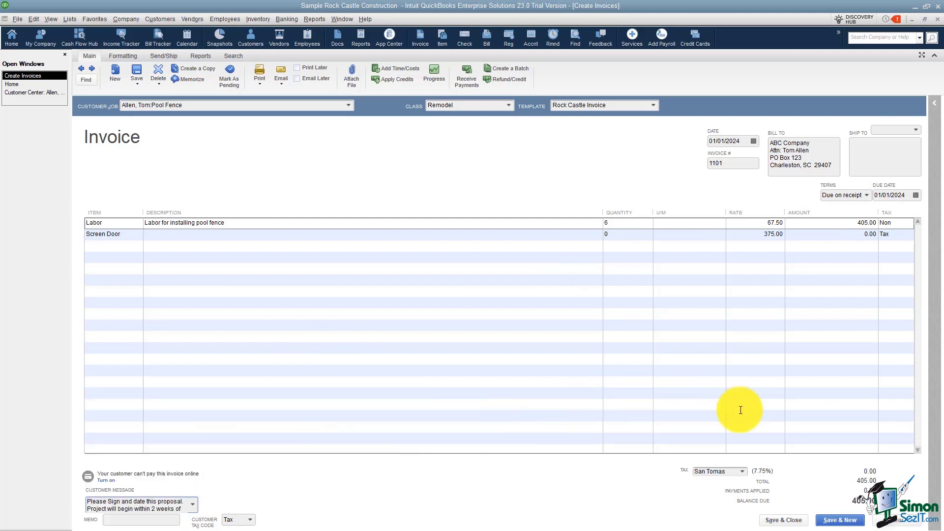
{"action": "left_click", "coordinate": [783, 521]}
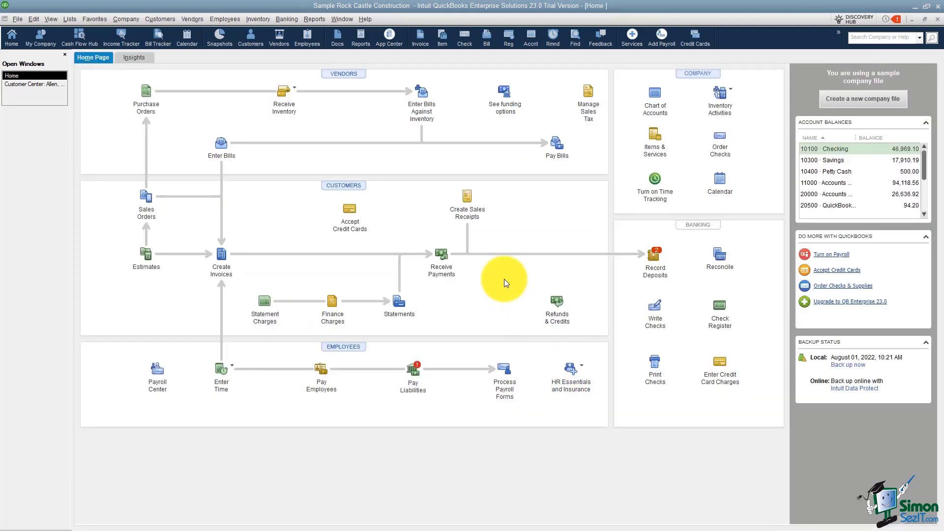
{"action": "left_click", "coordinate": [47, 84]}
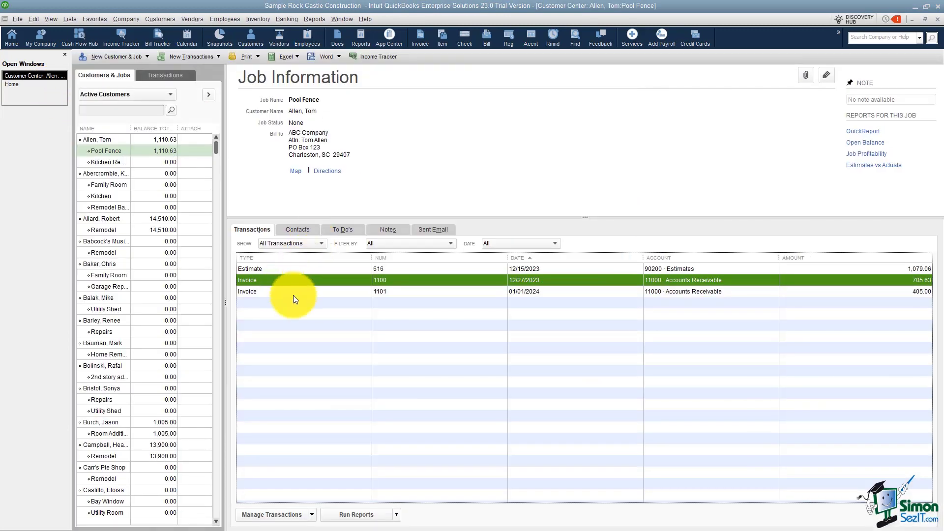